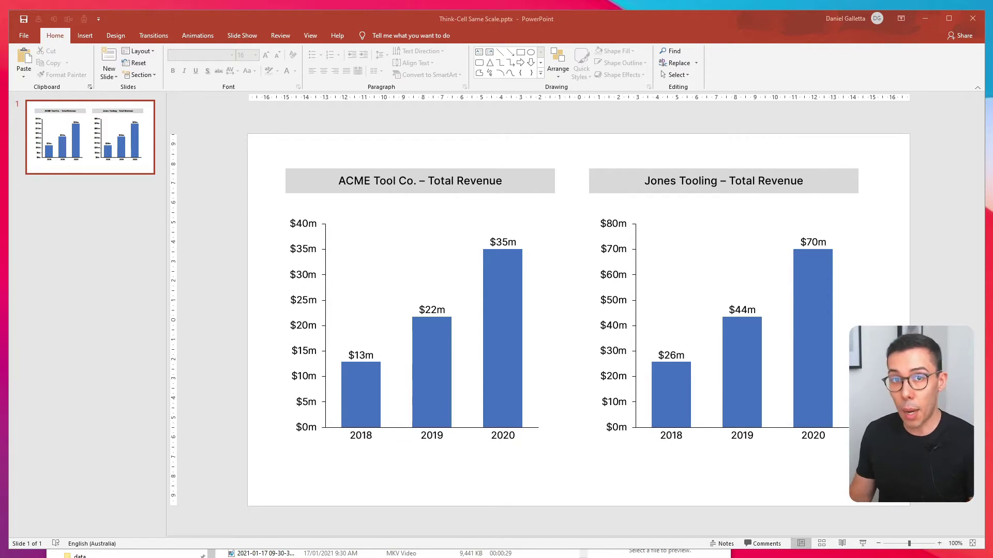
# Step: Drag the top of the ACME value axis up to $80m to match Jones Tooling's scale
pyautogui.click(325, 239)
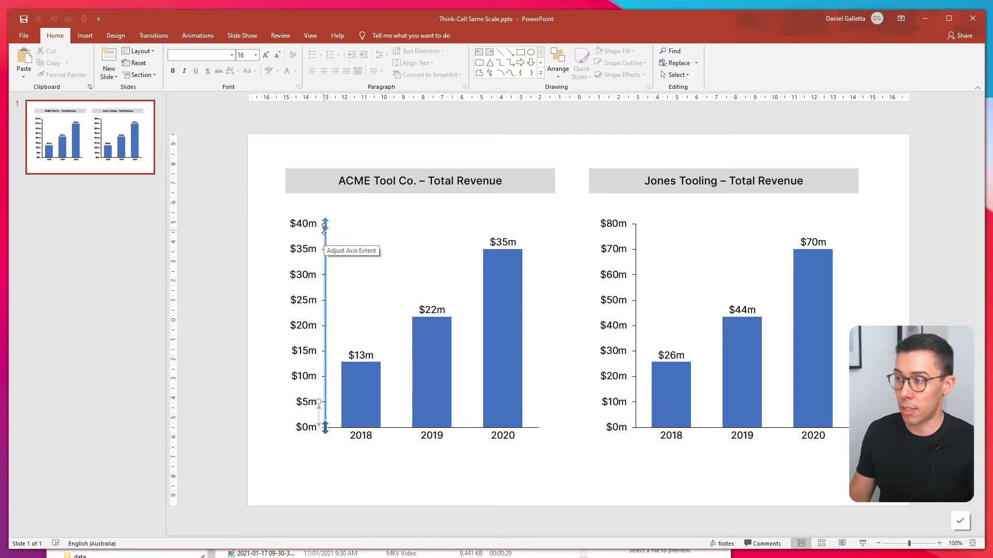
pyautogui.moveTo(324, 206)
pyautogui.mouseDown()
pyautogui.moveTo(310, 83)
pyautogui.moveTo(325, 212)
pyautogui.moveTo(328, 160)
pyautogui.moveTo(326, 190)
pyautogui.mouseUp()
pyautogui.click(274, 208)
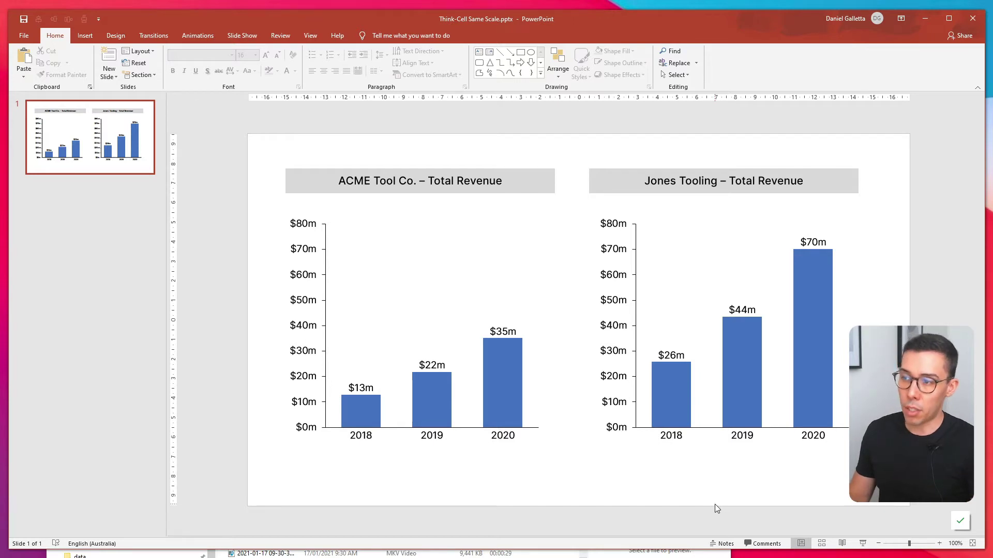
# Step: In the Jones Tooling datasheet, change the 2020 revenue in cell D3 to 100 and close it
pyautogui.click(710, 282)
pyautogui.doubleClick(713, 275)
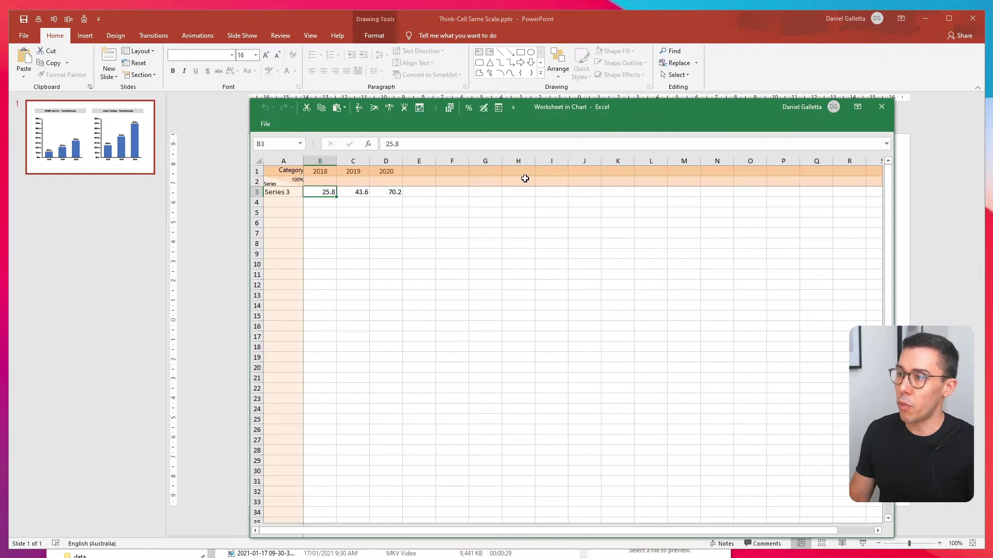
pyautogui.click(391, 194)
pyautogui.write('100')
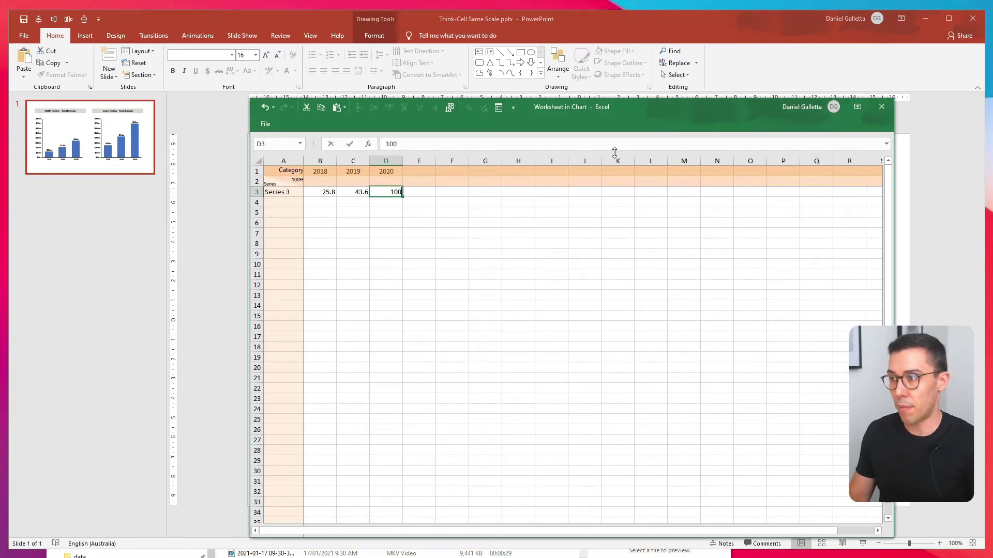
pyautogui.press('Return')
pyautogui.click(961, 232)
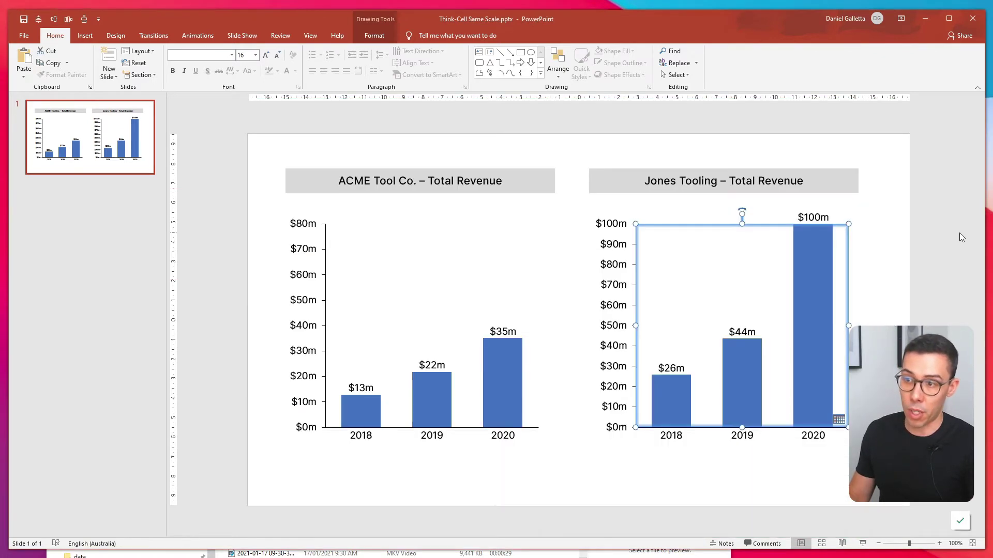
pyautogui.click(951, 239)
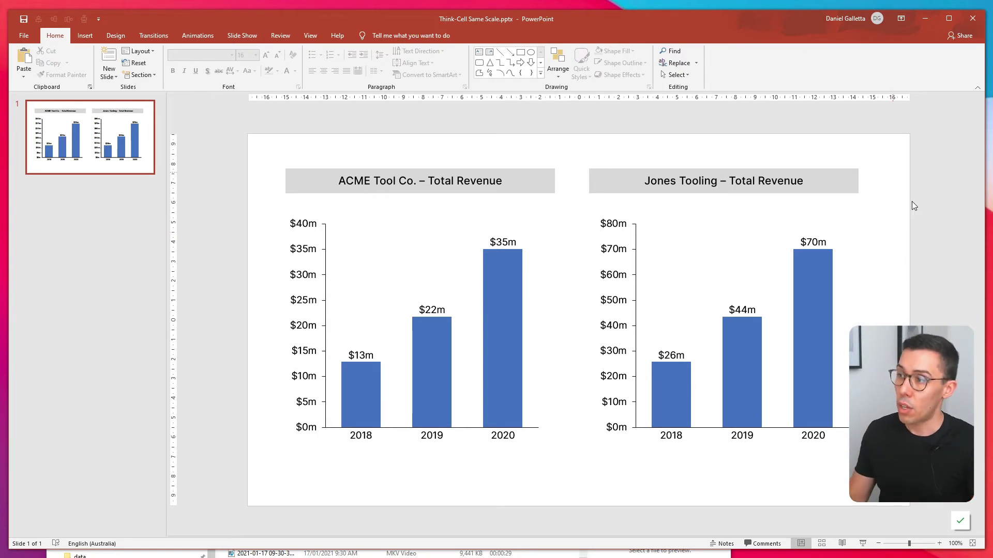
# Step: Apply Set Same Scale to the ACME and Jones Tooling value axes so both run to $80m
pyautogui.click(324, 235)
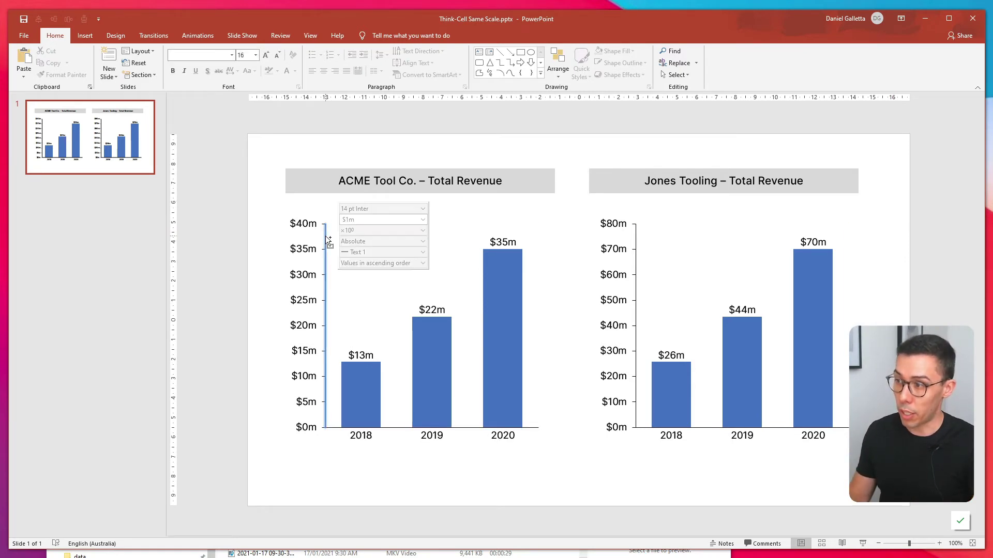
pyautogui.keyDown('ctrl'); pyautogui.click(636, 231); pyautogui.keyUp('ctrl')
pyautogui.rightClick(636, 233)
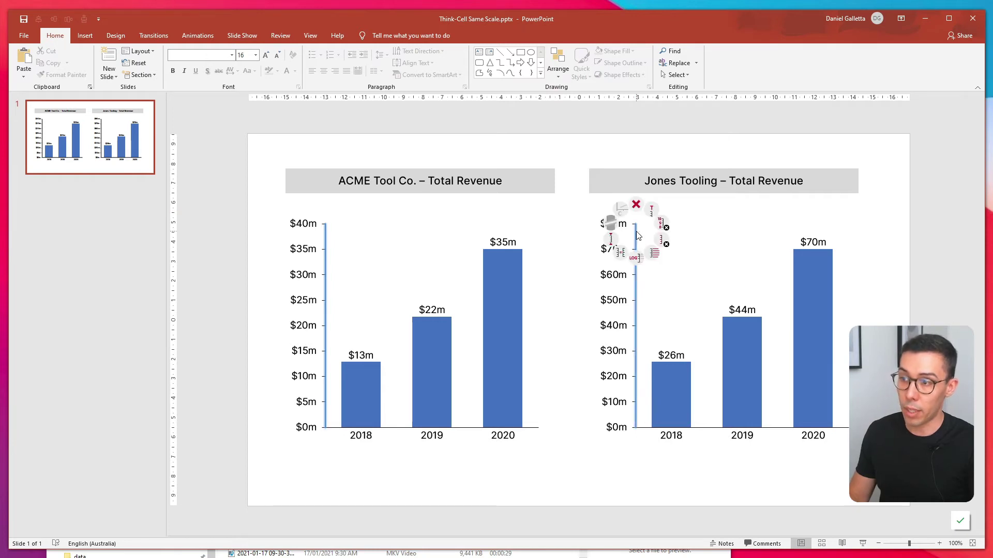
pyautogui.click(627, 259)
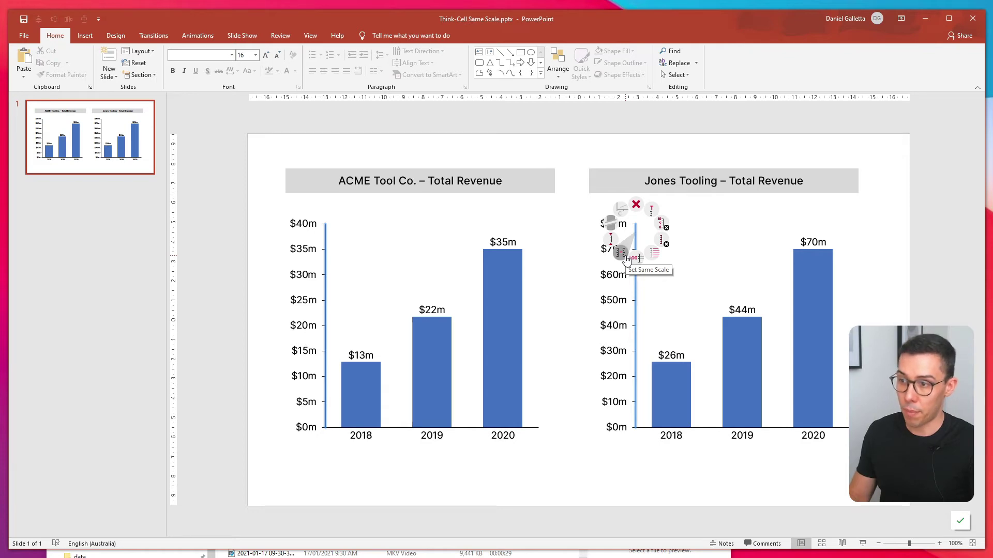
pyautogui.click(595, 463)
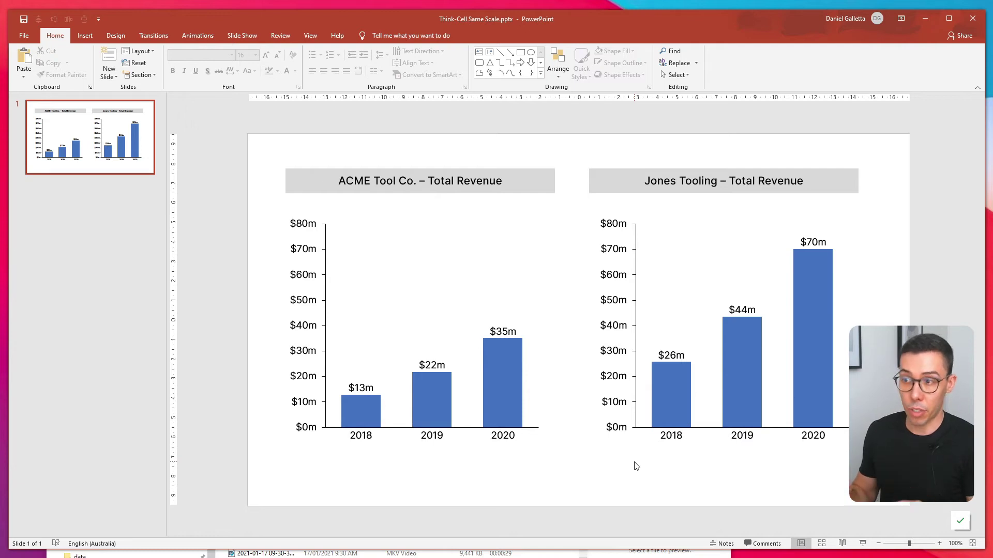
pyautogui.click(702, 270)
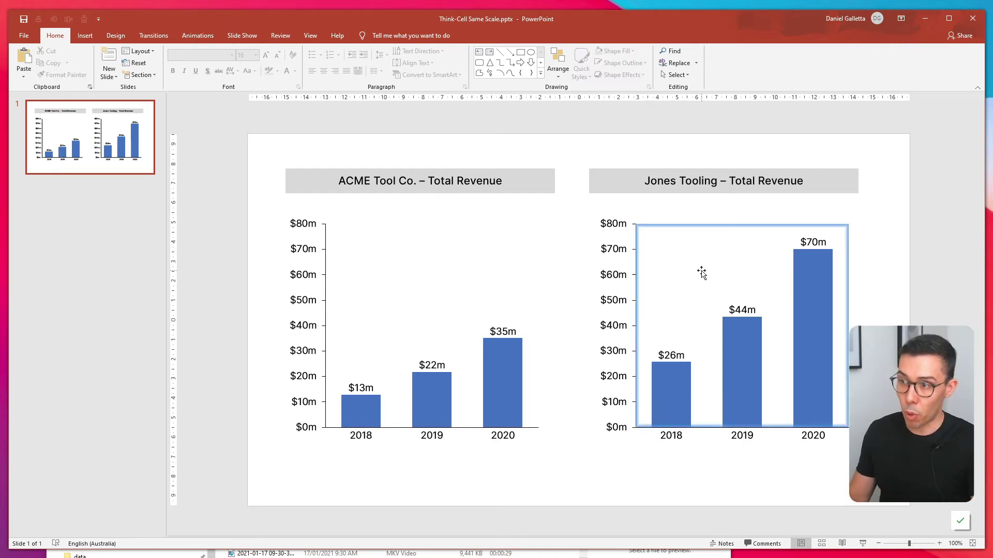
pyautogui.doubleClick(827, 279)
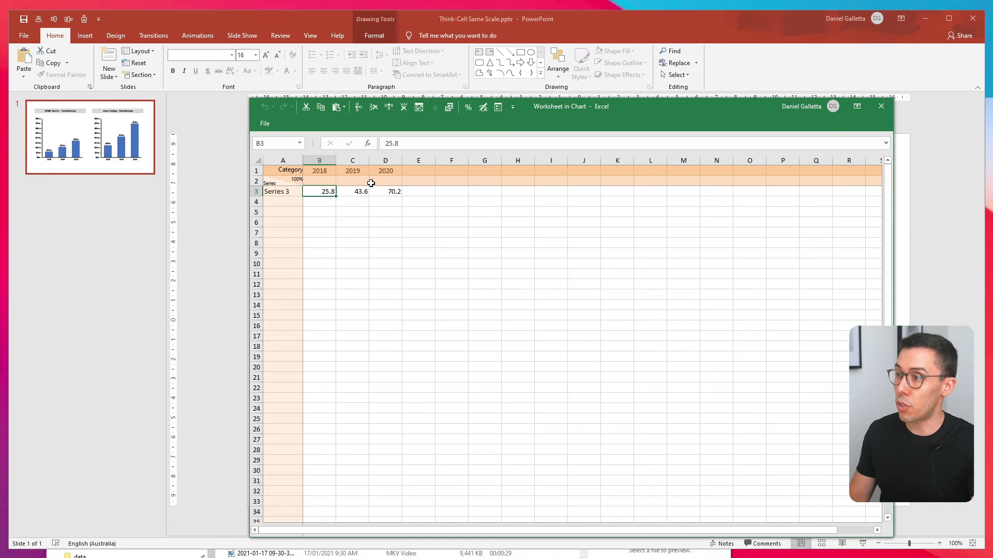
pyautogui.click(381, 191)
pyautogui.write('100')
pyautogui.press('Return')
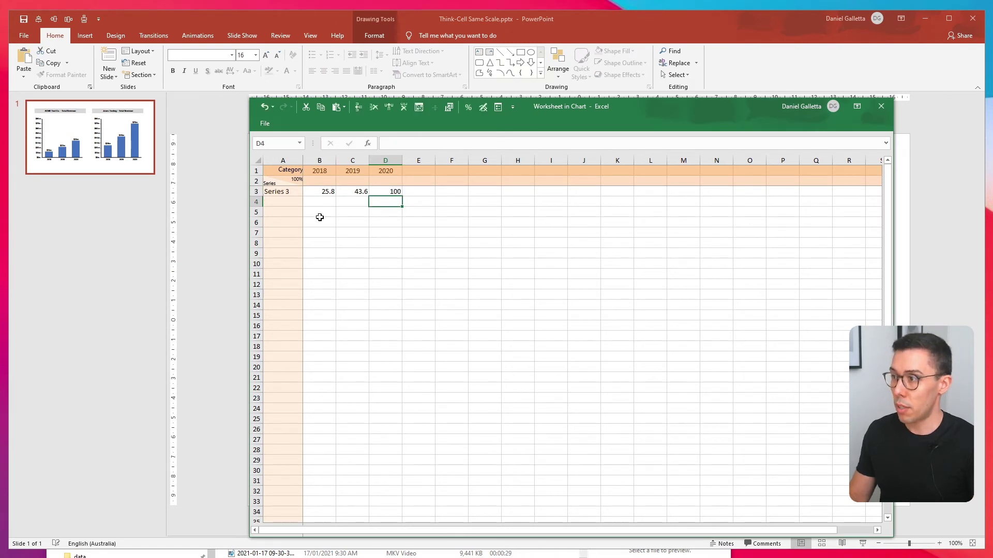
pyautogui.click(210, 257)
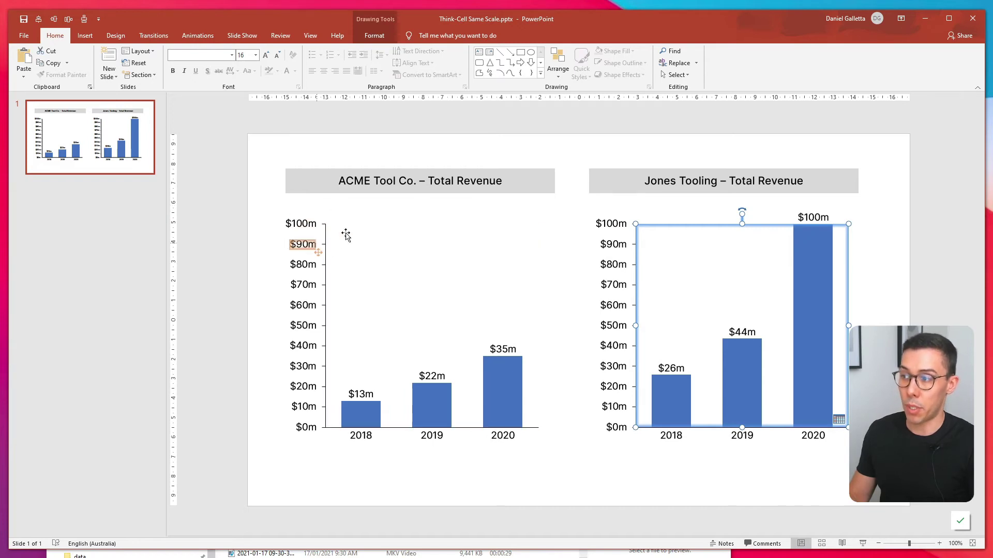
pyautogui.click(274, 207)
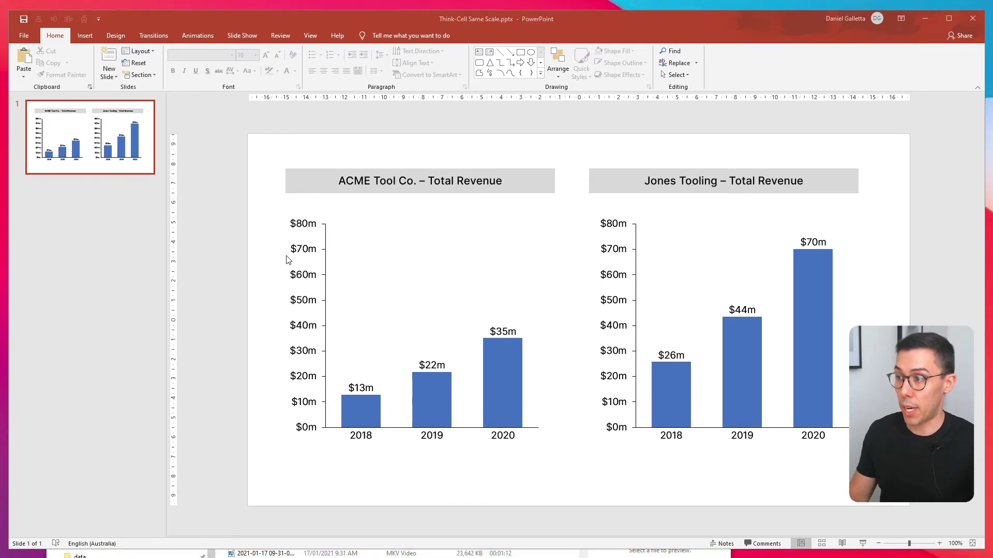
# Step: Reset both value axes to independent scales, topping at $40m for ACME and $75m for Jones
pyautogui.click(325, 239)
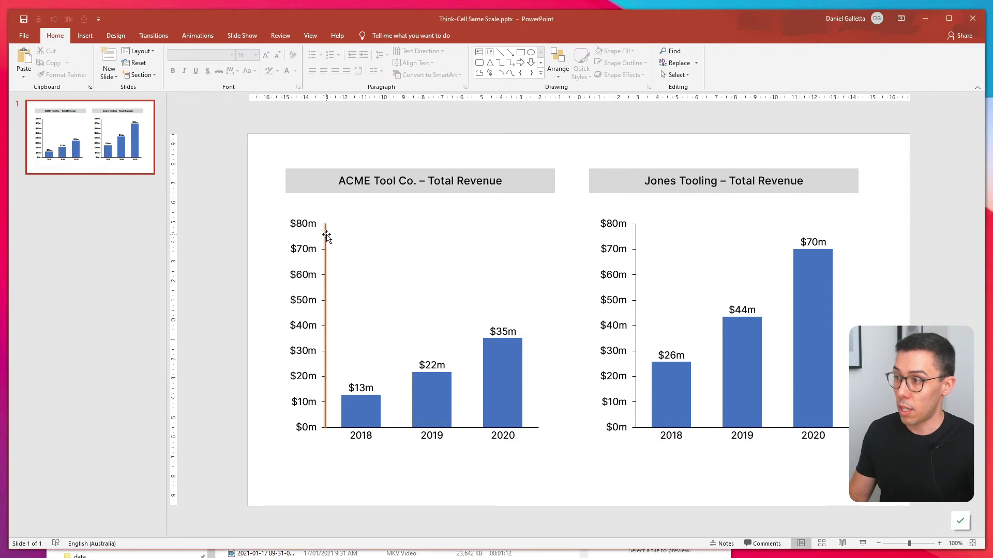
pyautogui.keyDown('shift'); pyautogui.click(636, 236); pyautogui.keyUp('shift')
pyautogui.rightClick(636, 236)
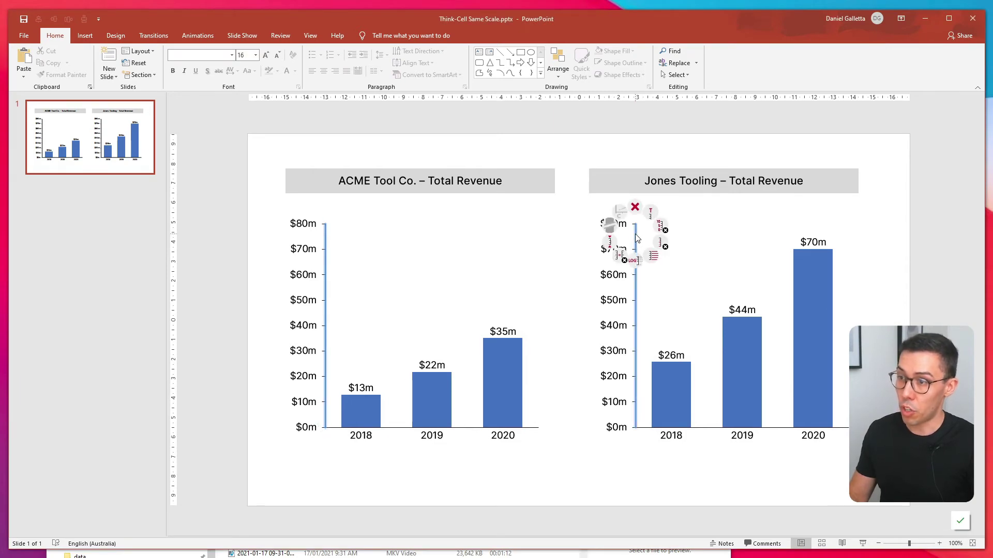
pyautogui.click(621, 260)
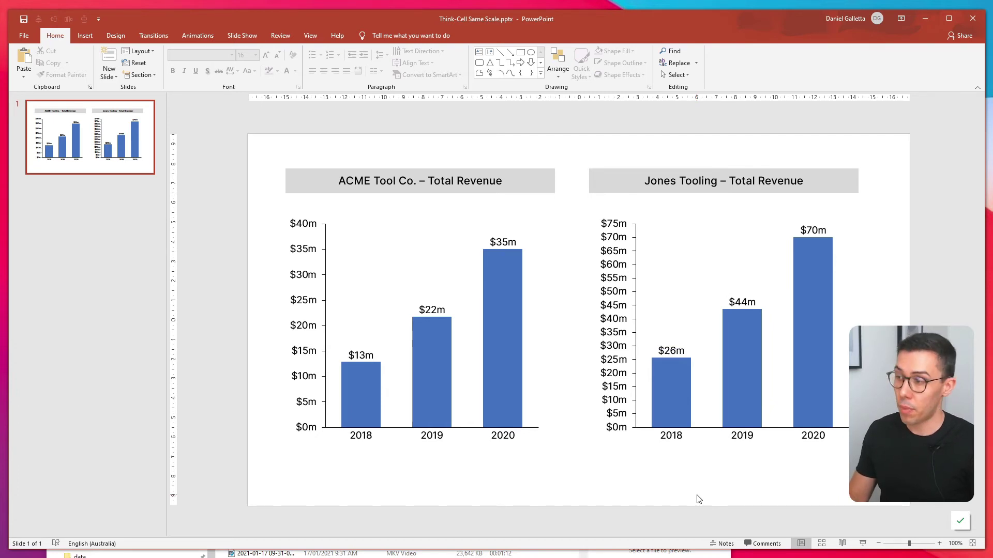
# Step: Insert a break in the Jones Tooling value axis and widen it to skip $50m–$65m
pyautogui.click(636, 297)
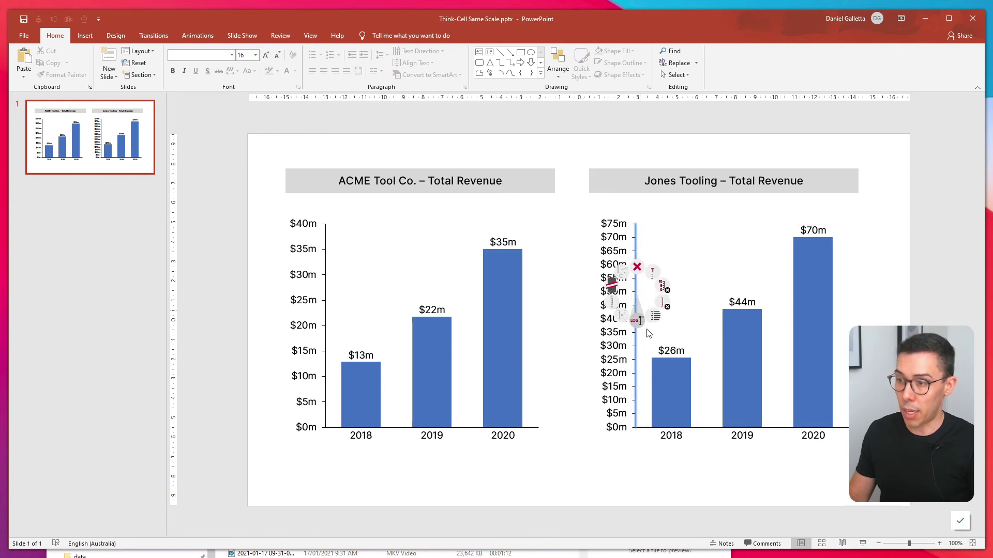
pyautogui.click(612, 294)
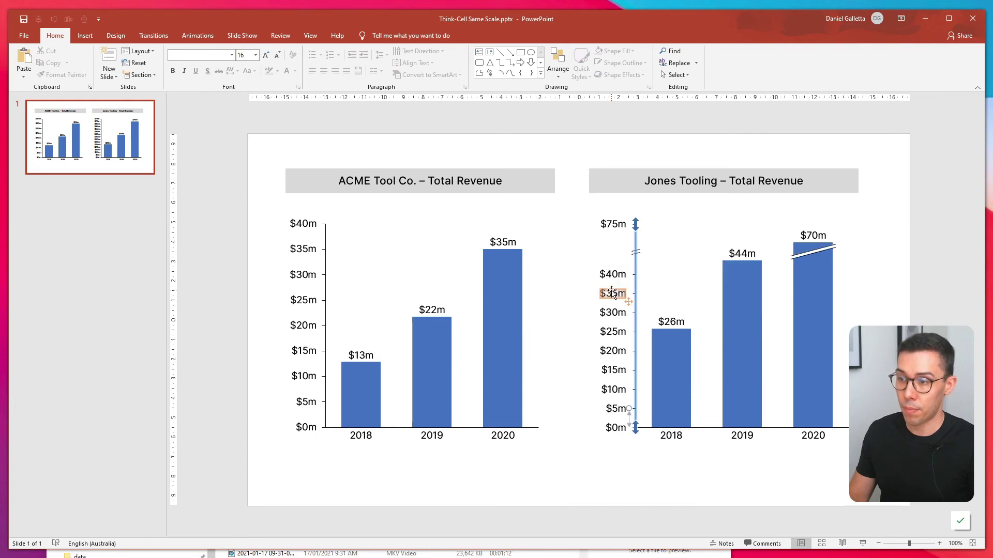
pyautogui.click(850, 310)
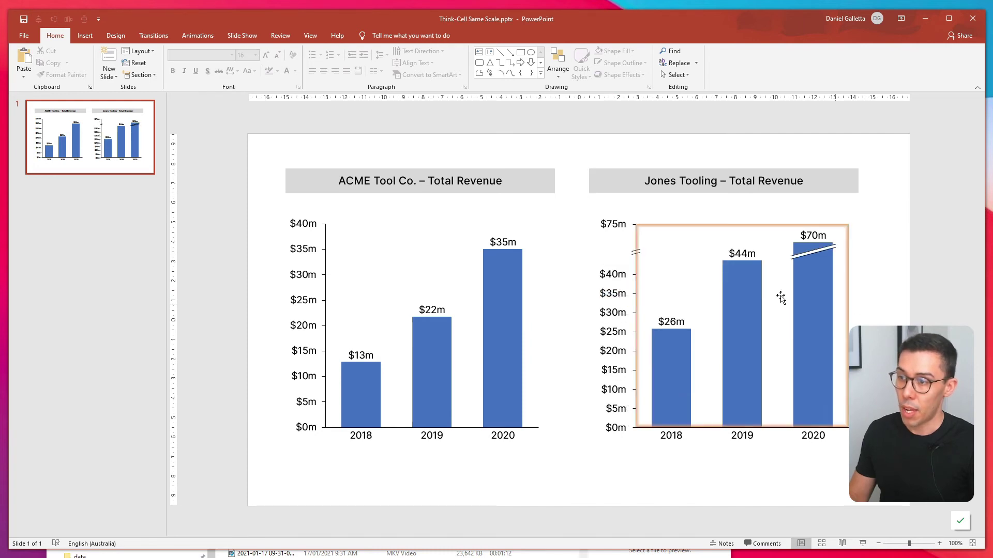
pyautogui.rightClick(636, 252)
pyautogui.press('Escape')
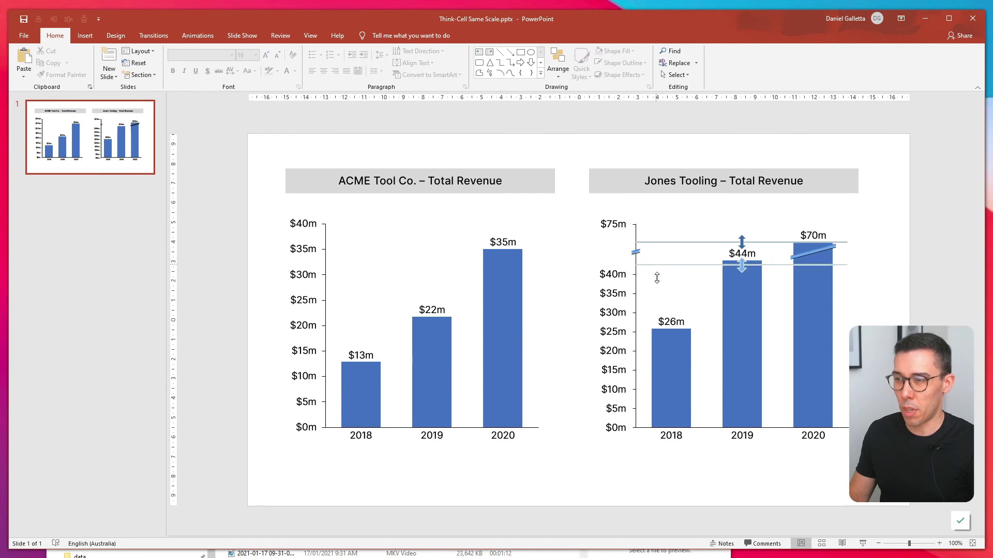
pyautogui.moveTo(657, 278); pyautogui.dragTo(661, 306)
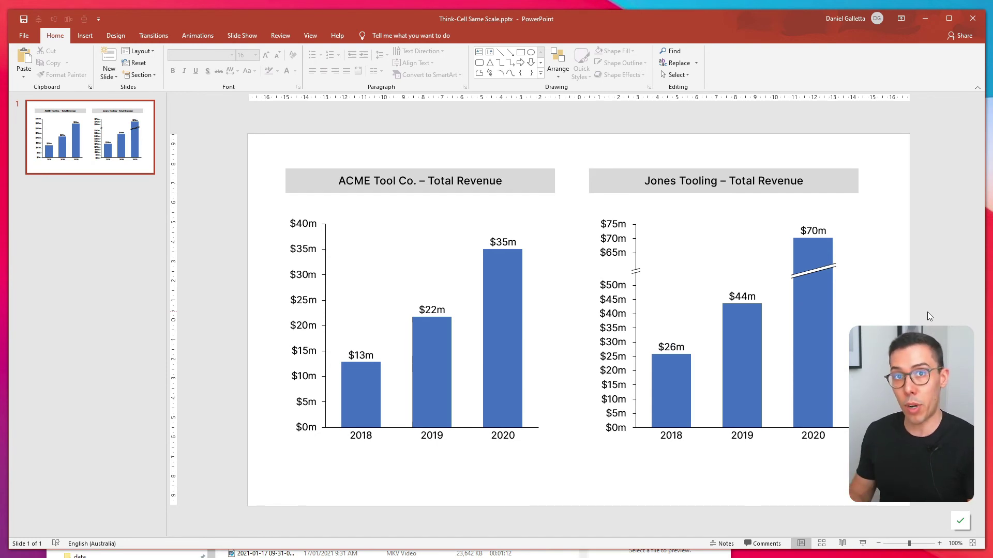
# Step: Link ACME's value axis to Jones Tooling's with Set Same Scale, copying the $50m–$65m break
pyautogui.click(326, 236)
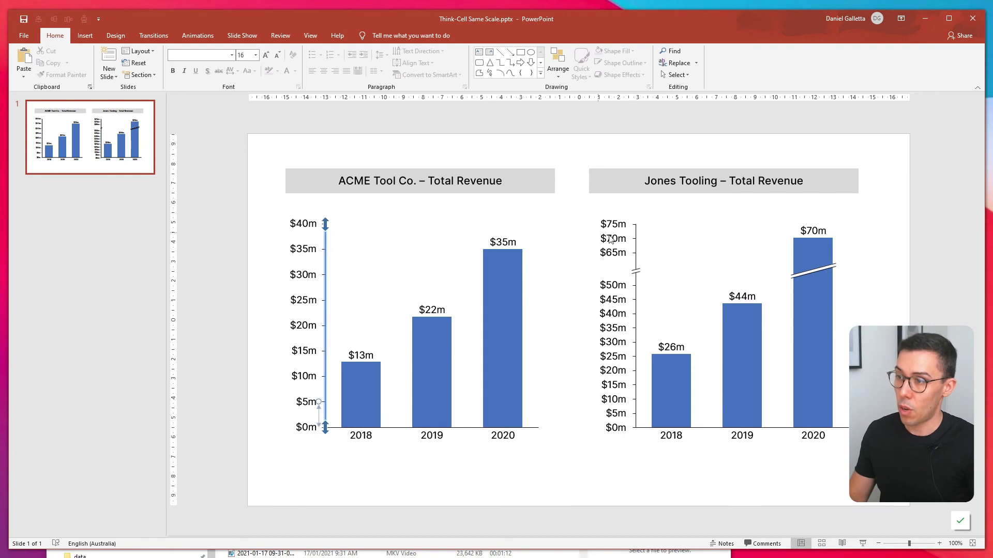
pyautogui.click(637, 238)
pyautogui.rightClick(637, 238)
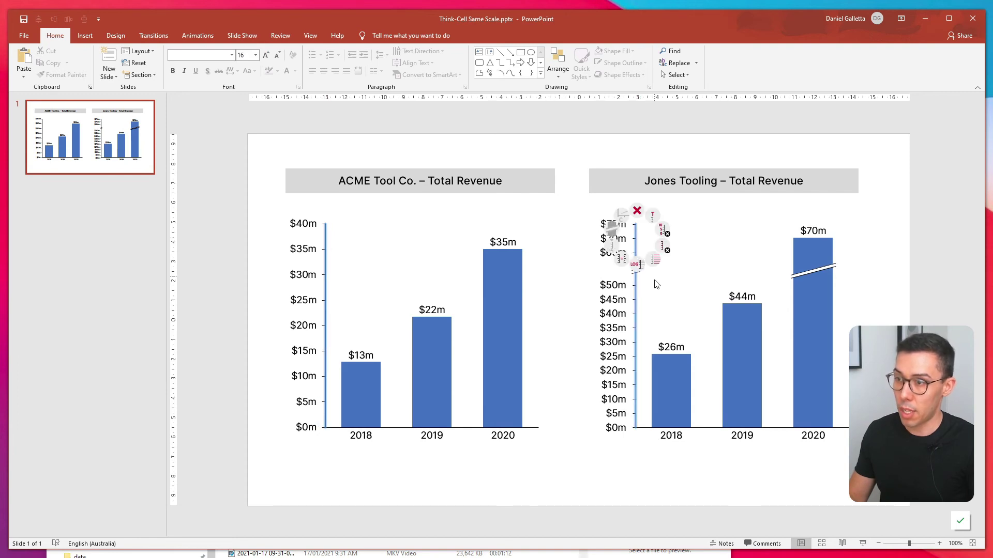
pyautogui.click(627, 264)
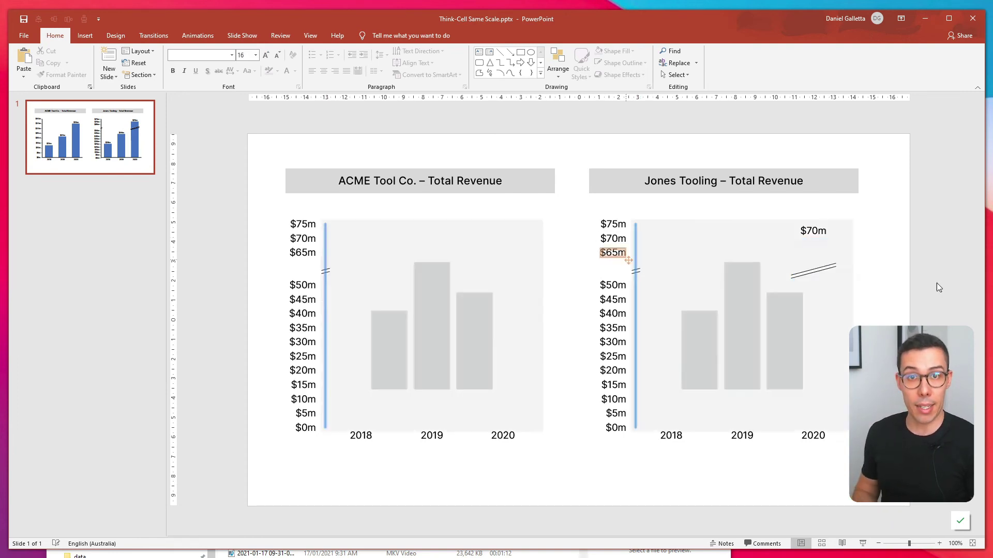